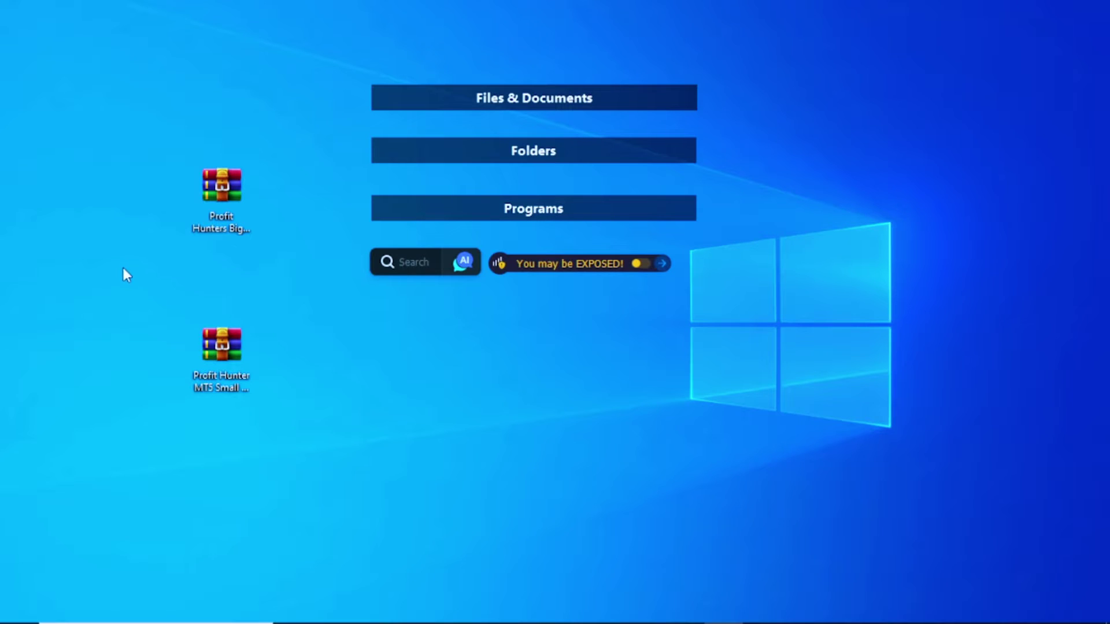
- Extract the Profit Hunter MT5 Small Accounts archive onto the desktop with Extract Here
drag(123, 269, 257, 455)
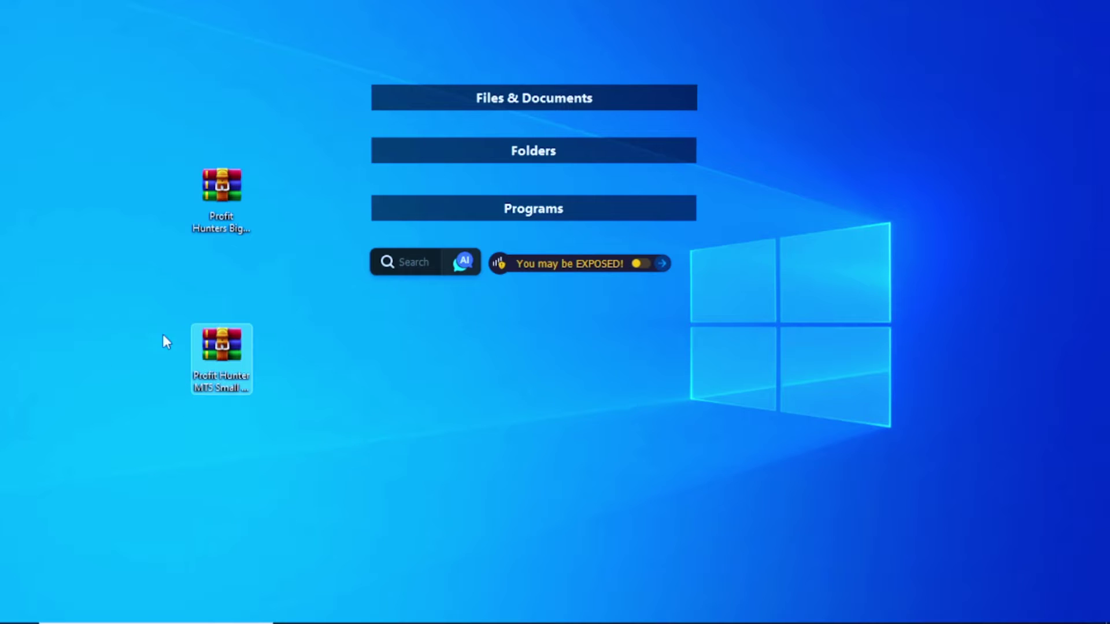
right_click(237, 361)
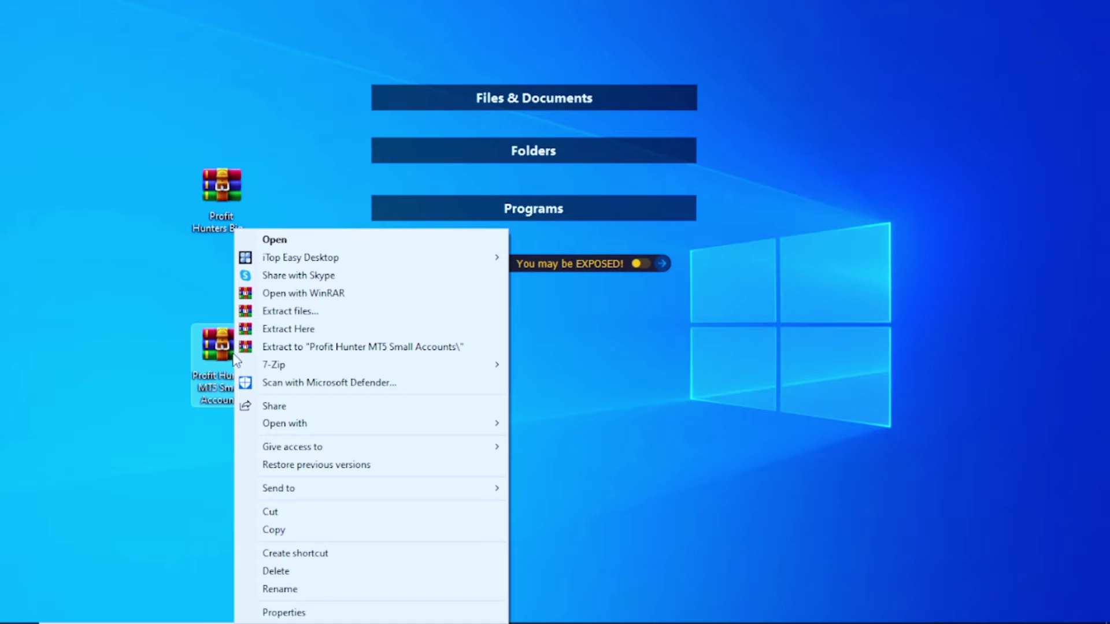
click(274, 329)
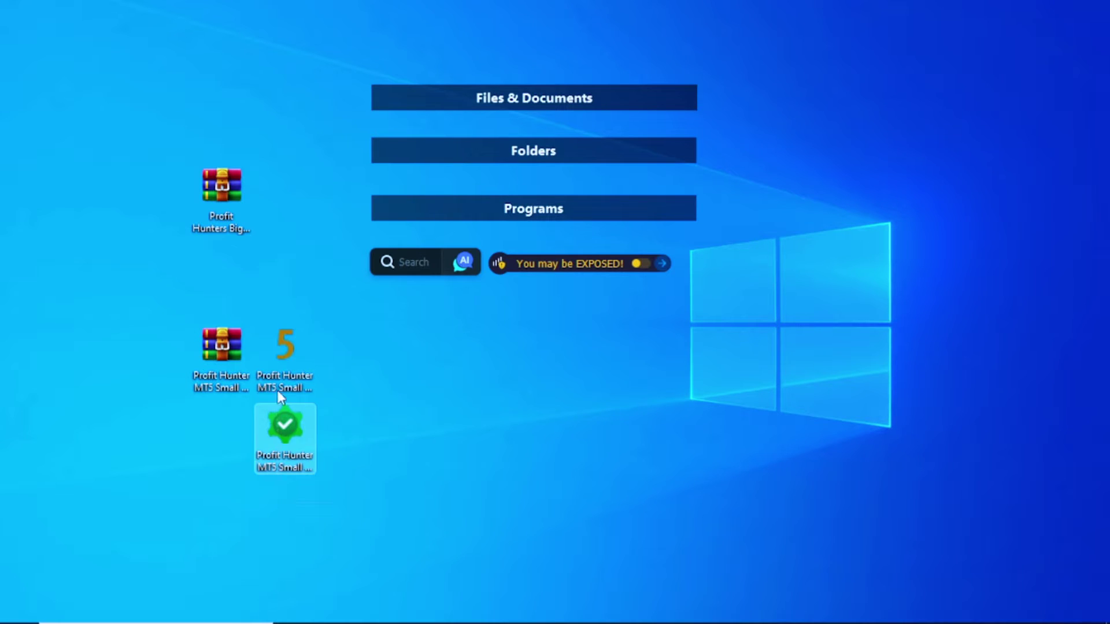
- Select the two extracted files and cut them for moving
double_click(273, 352)
right_click(273, 351)
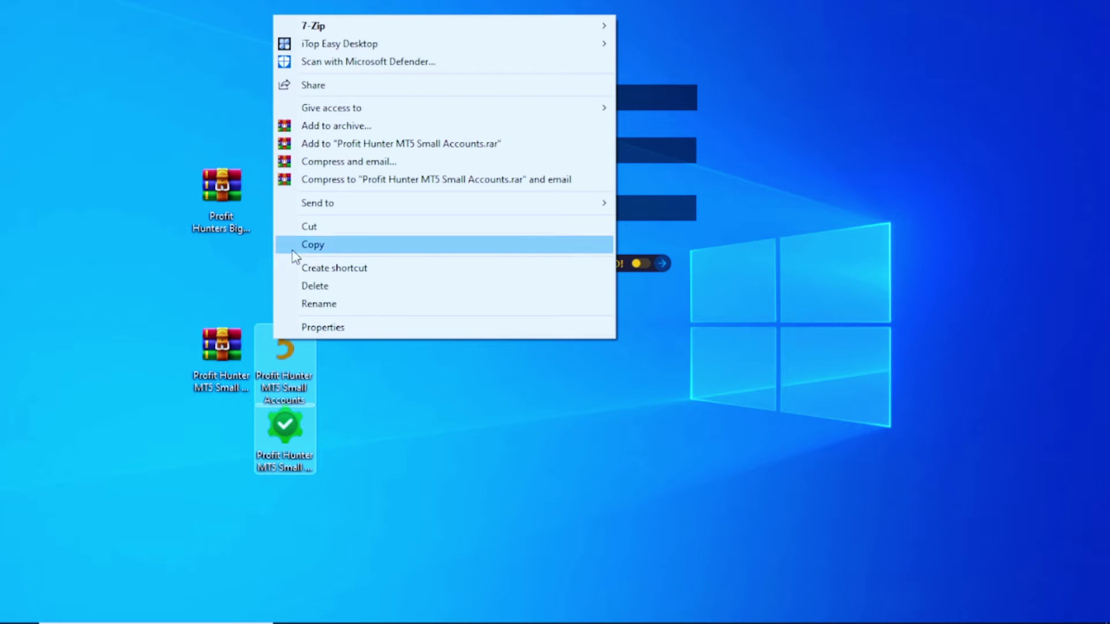
click(306, 227)
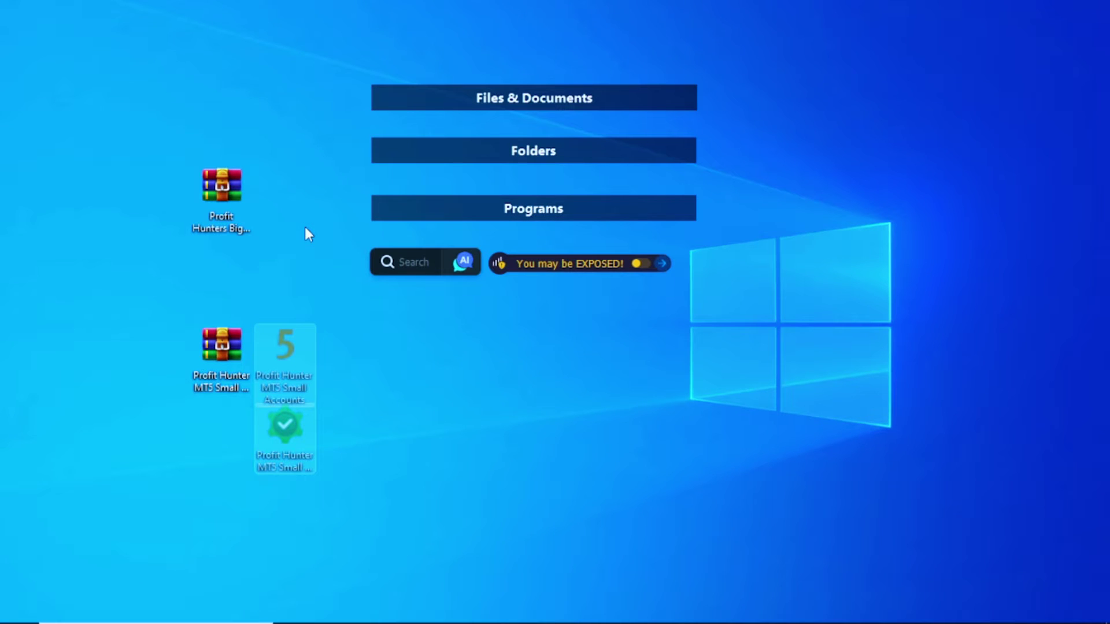
- Switch to the USDJPY M5 chart window and open the data folder from the File menu
click(762, 611)
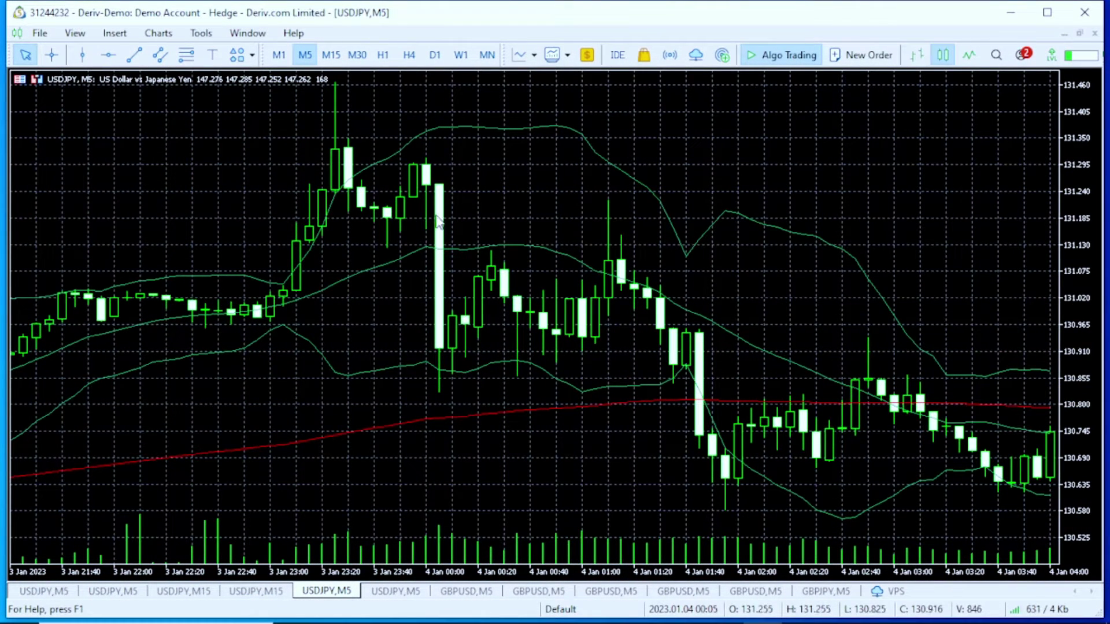
click(49, 36)
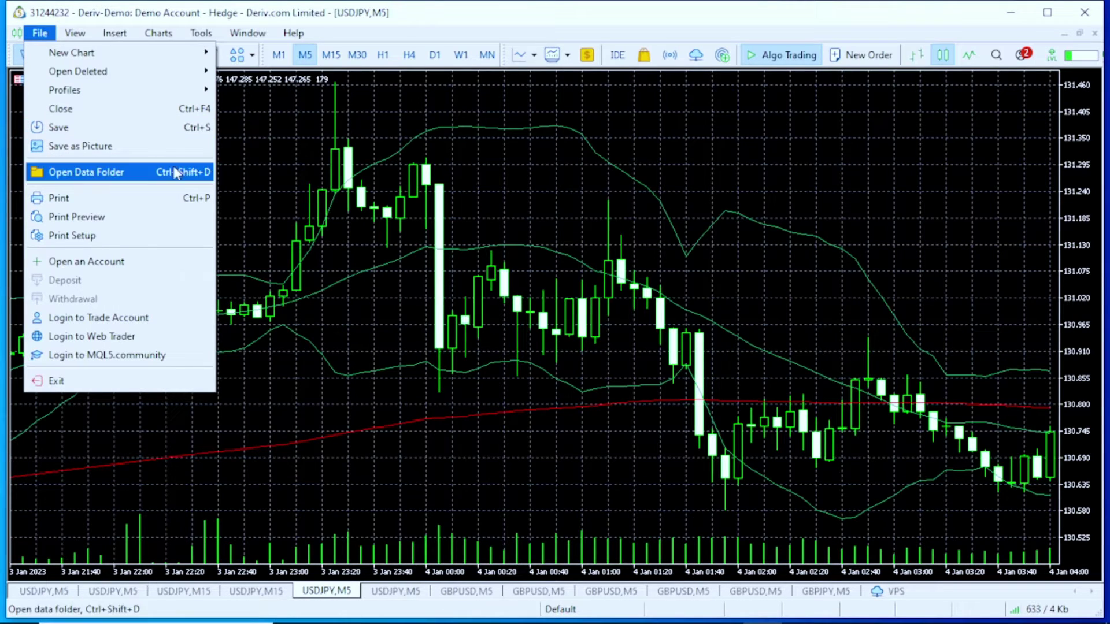
click(154, 174)
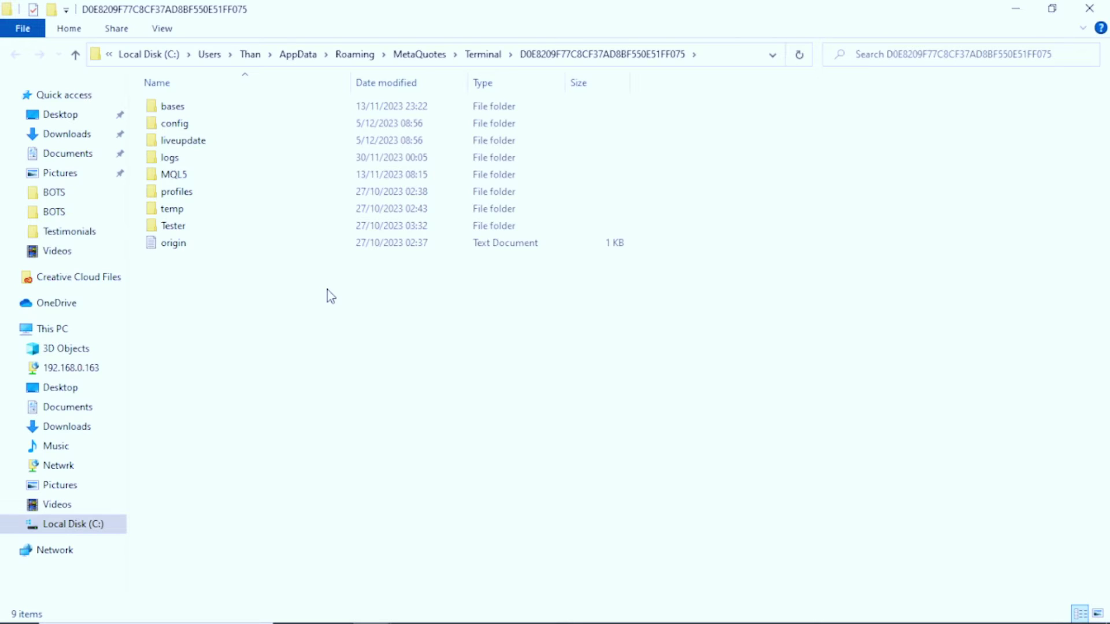
- Open the MQL5\Experts\Advisors folder in the terminal data folder
click(184, 177)
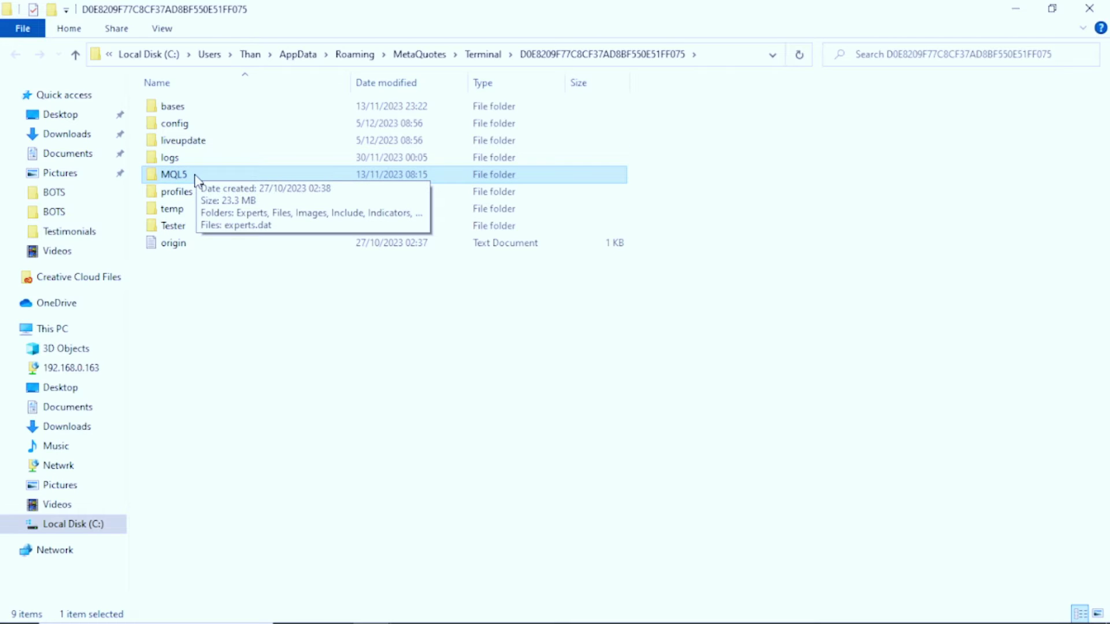
double_click(195, 179)
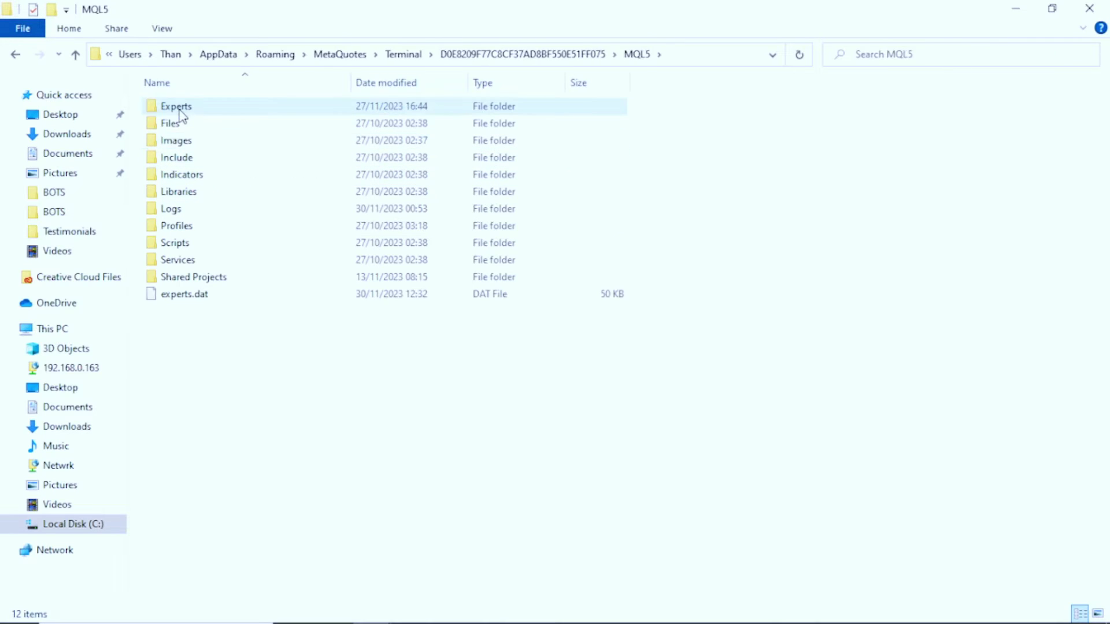
double_click(181, 111)
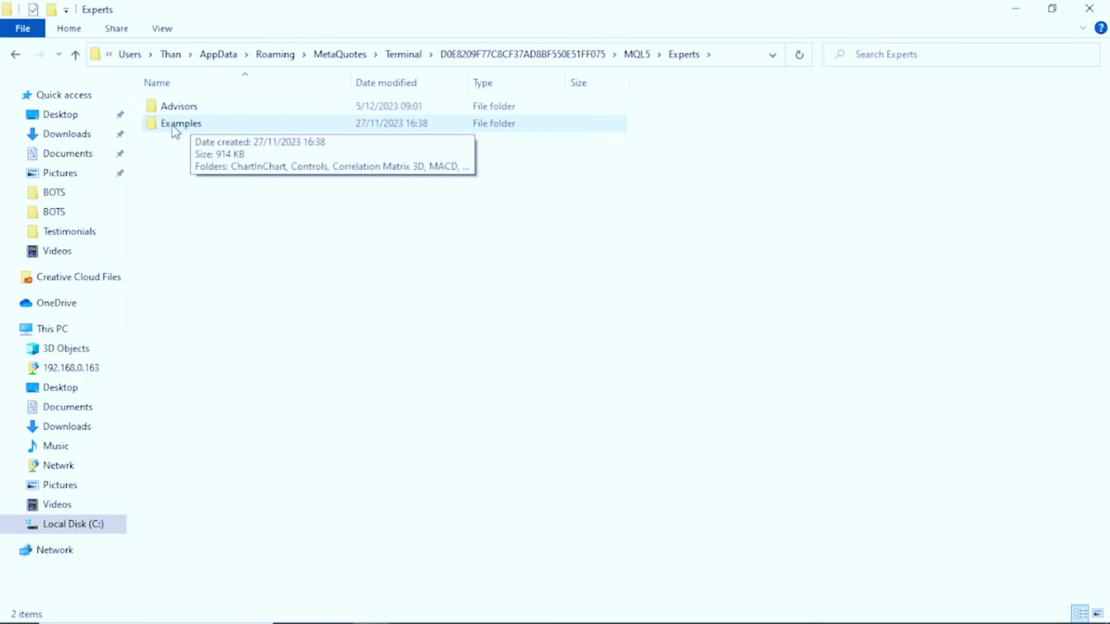
double_click(185, 110)
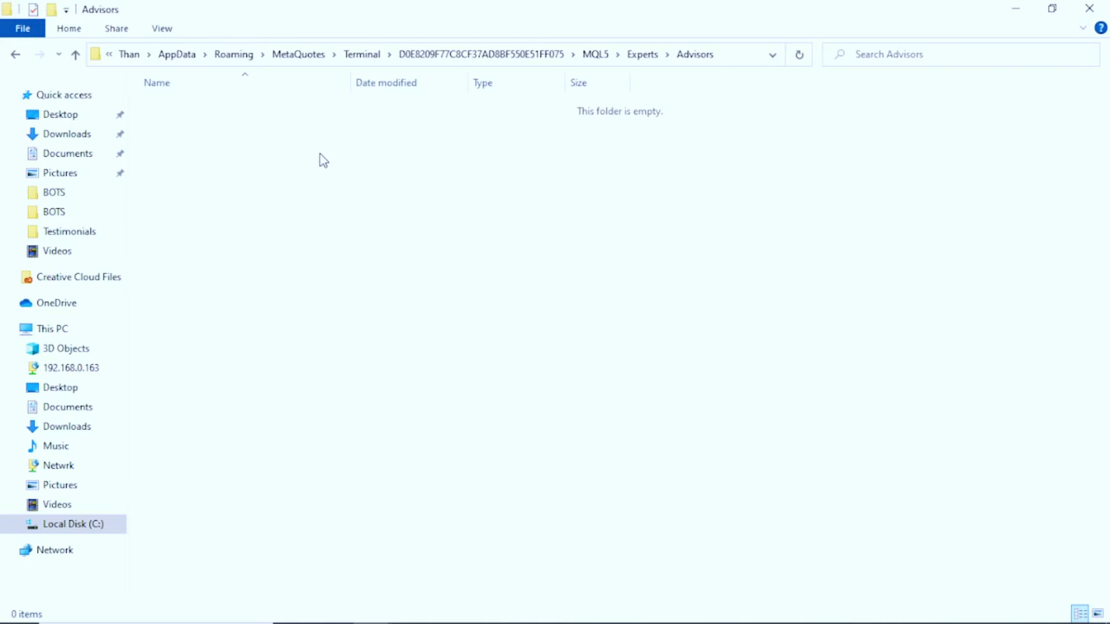
- Paste both Profit Hunter files into Advisors and close the Explorer window
right_click(296, 148)
click(335, 261)
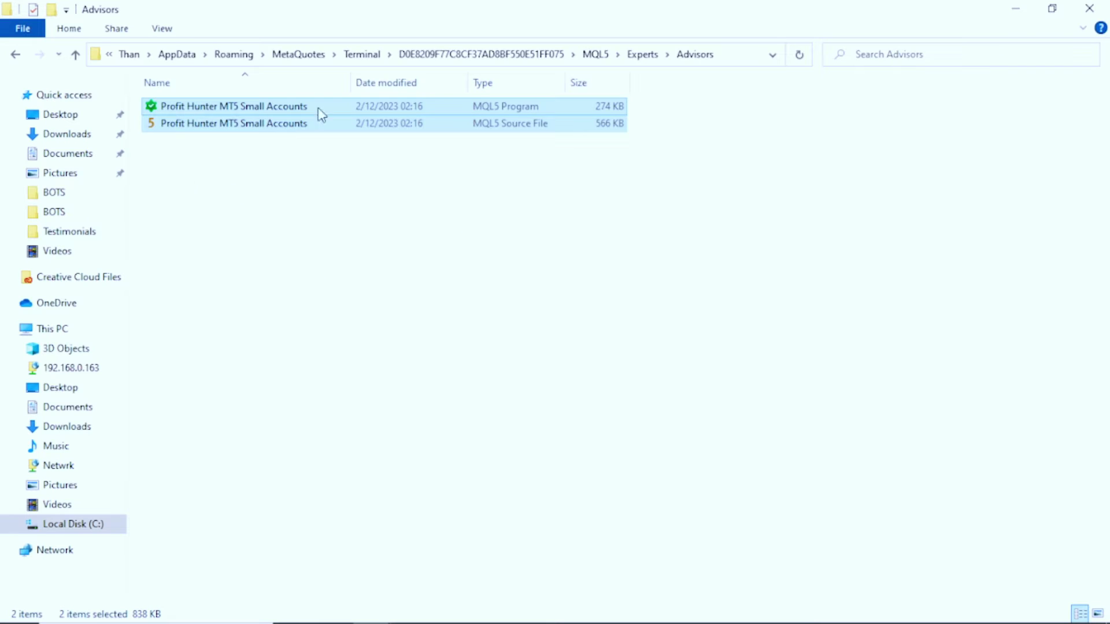
click(381, 188)
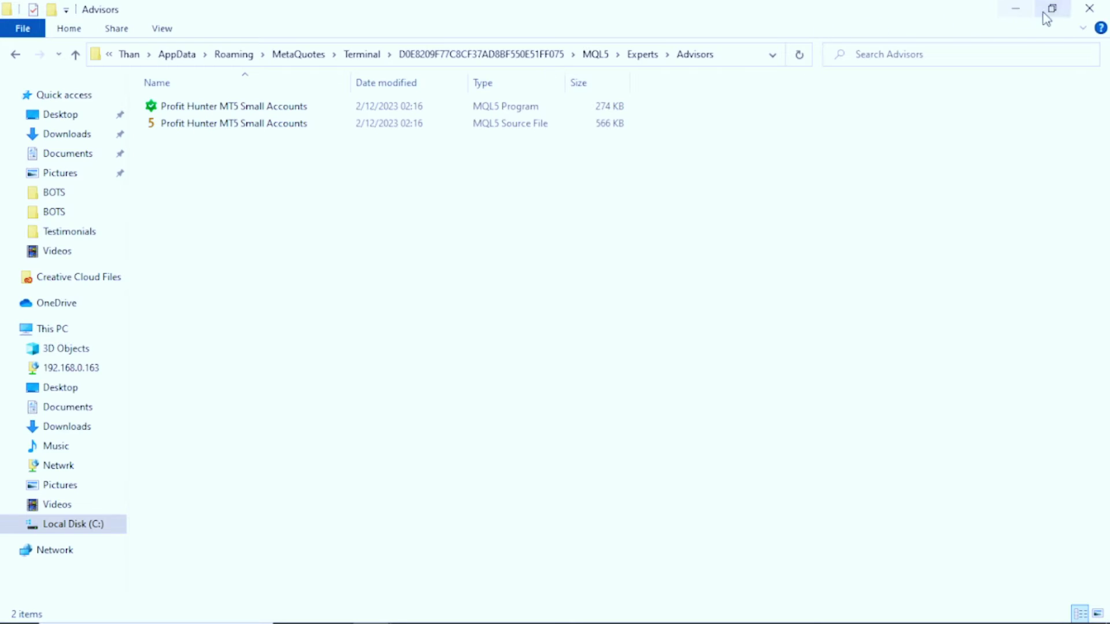
click(1089, 8)
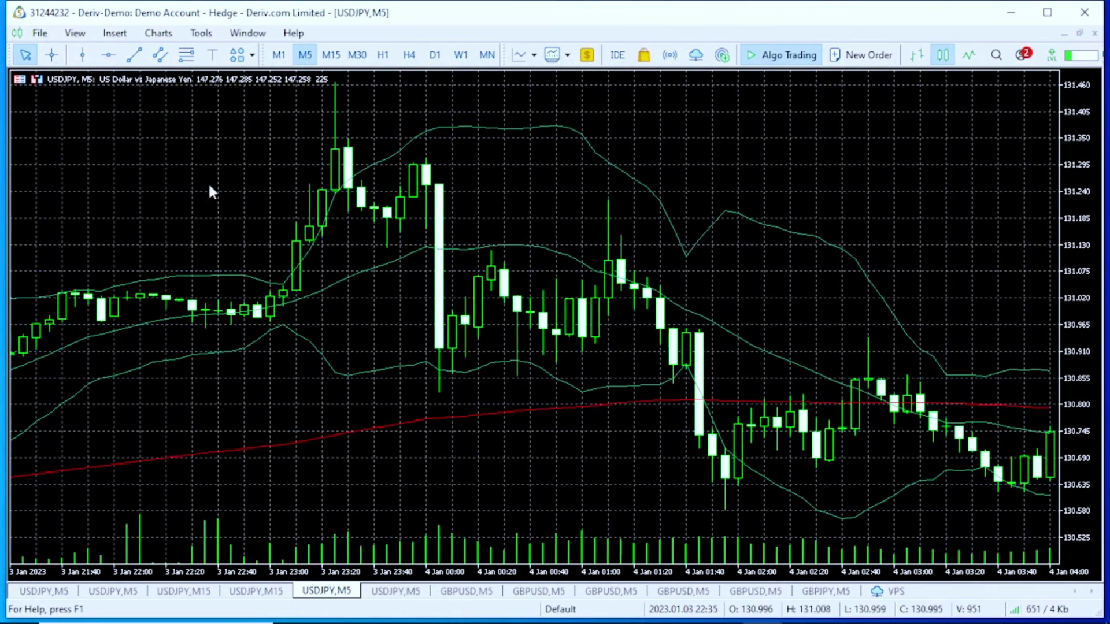
- Show the Navigator from the View menu and collapse the Expert Advisors tree
click(69, 37)
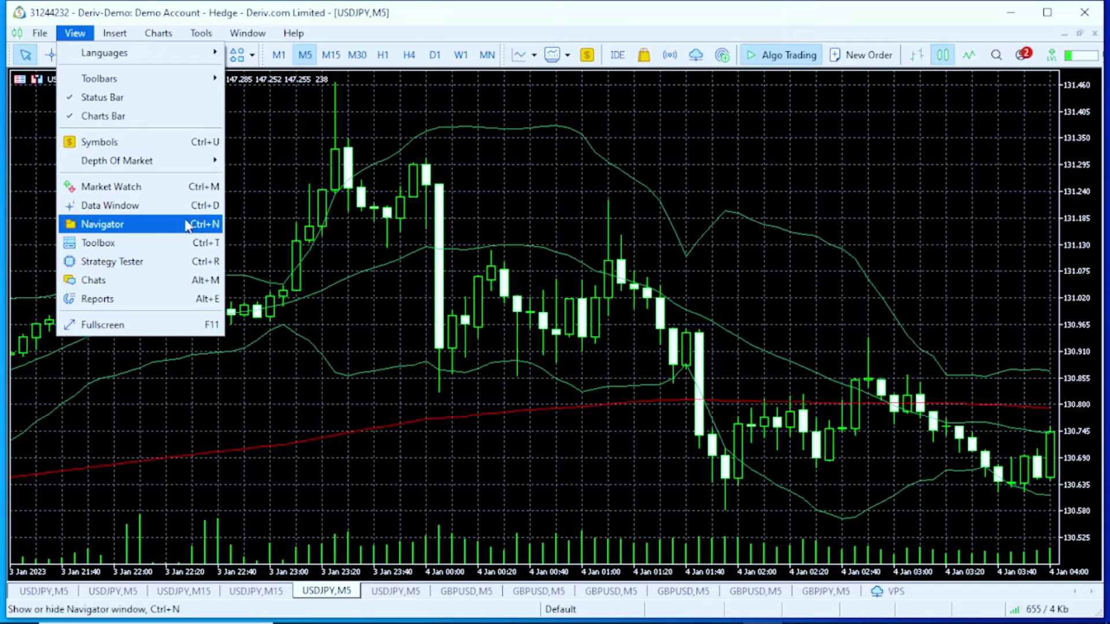
click(127, 227)
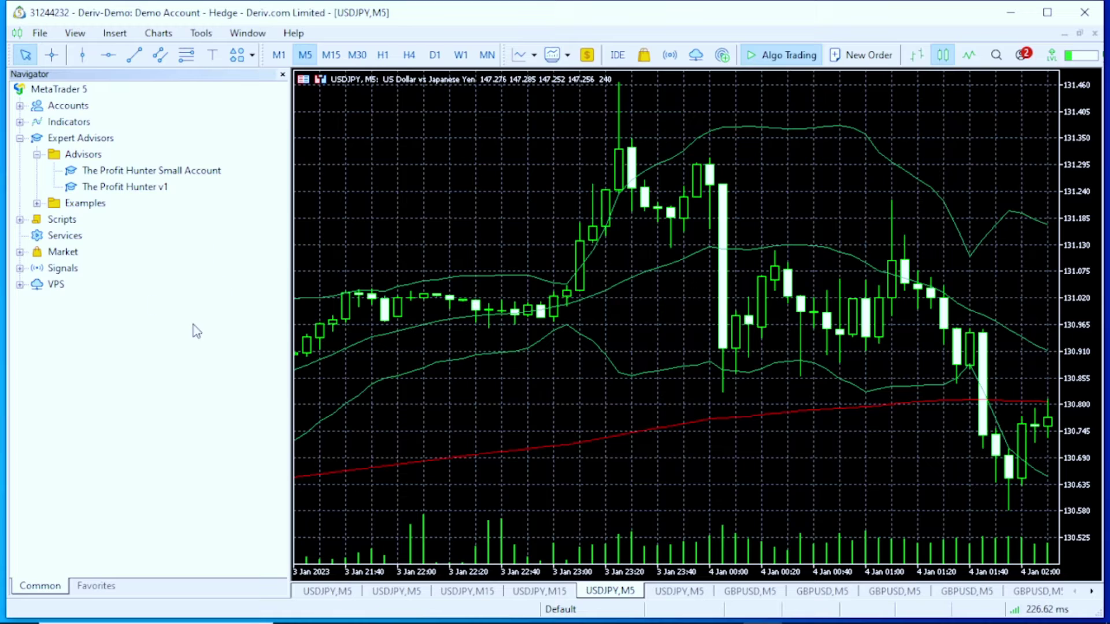
click(36, 155)
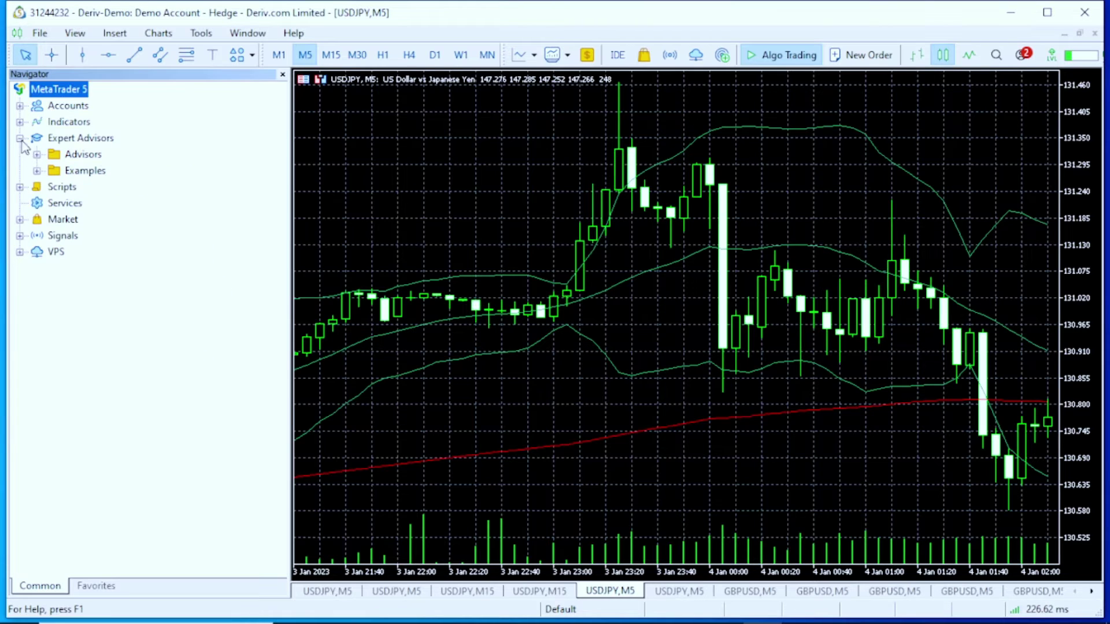
click(19, 139)
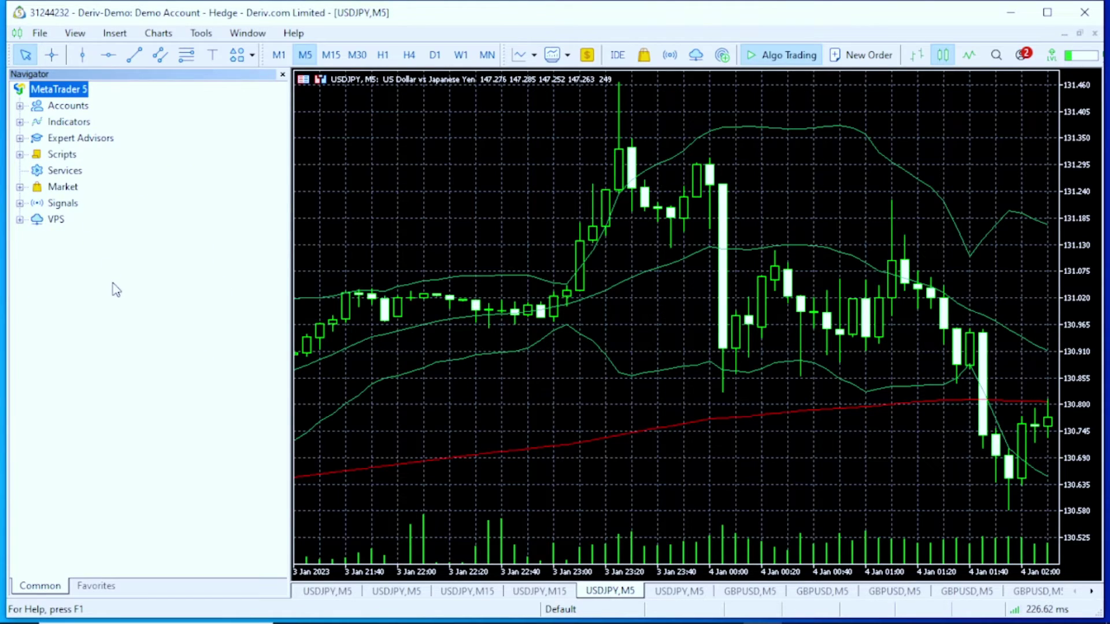
click(76, 140)
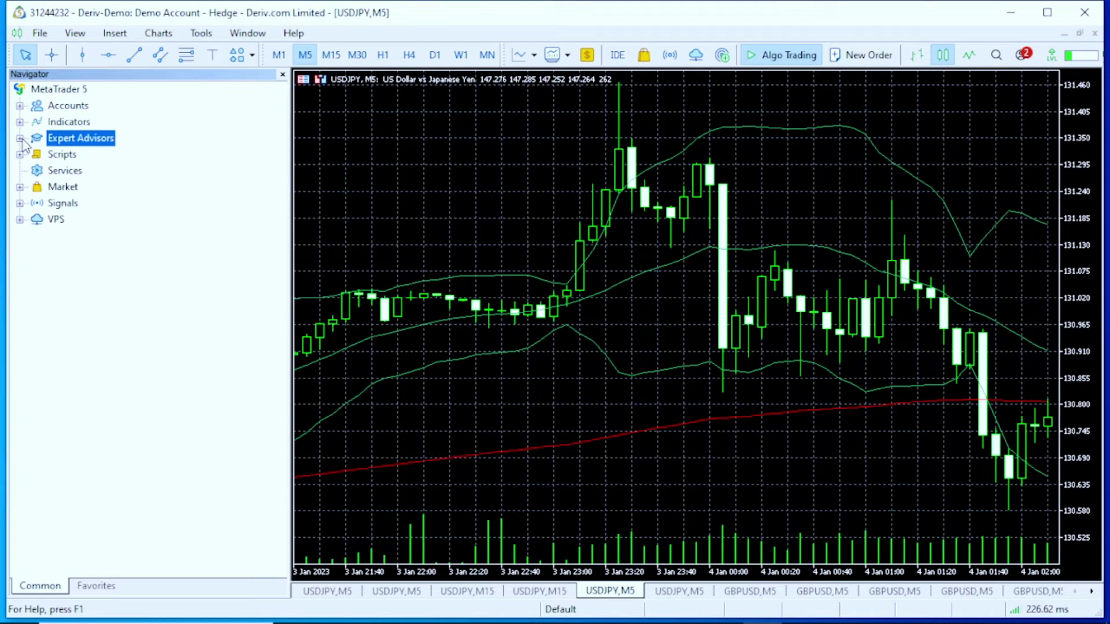
- Expand Expert Advisors > Advisors and refresh the list to show Profit Hunter MT5 Small Accounts
click(19, 139)
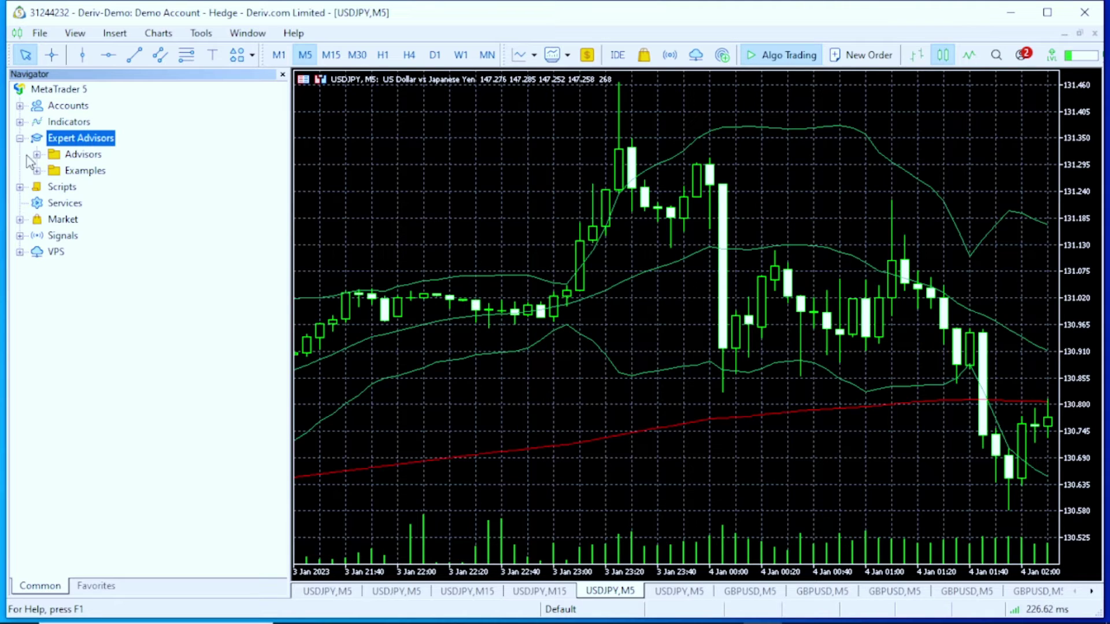
click(83, 155)
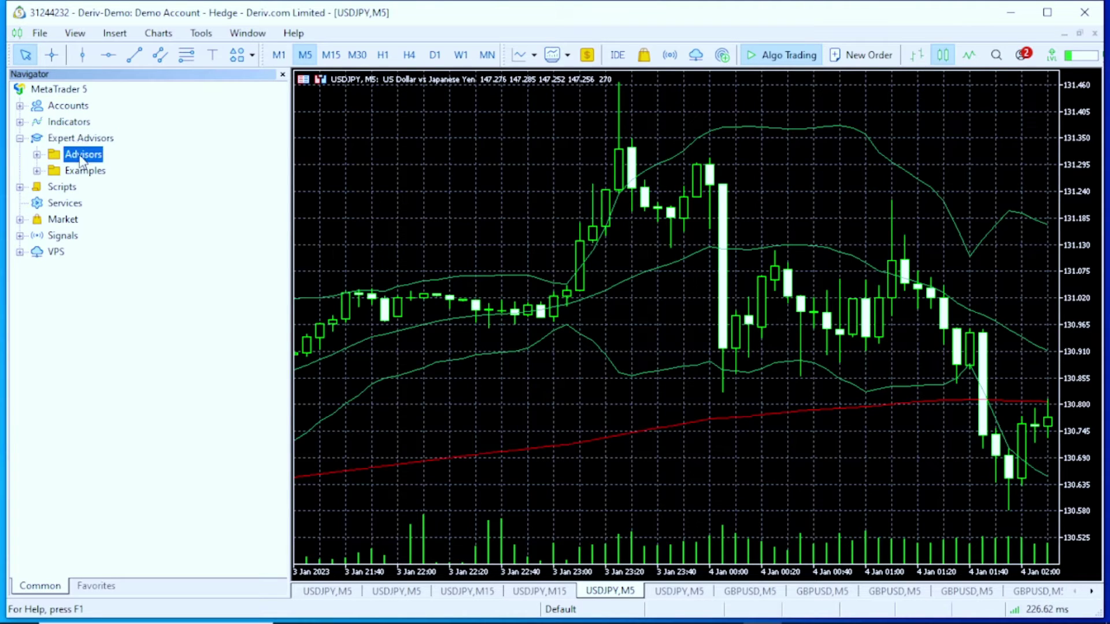
click(36, 155)
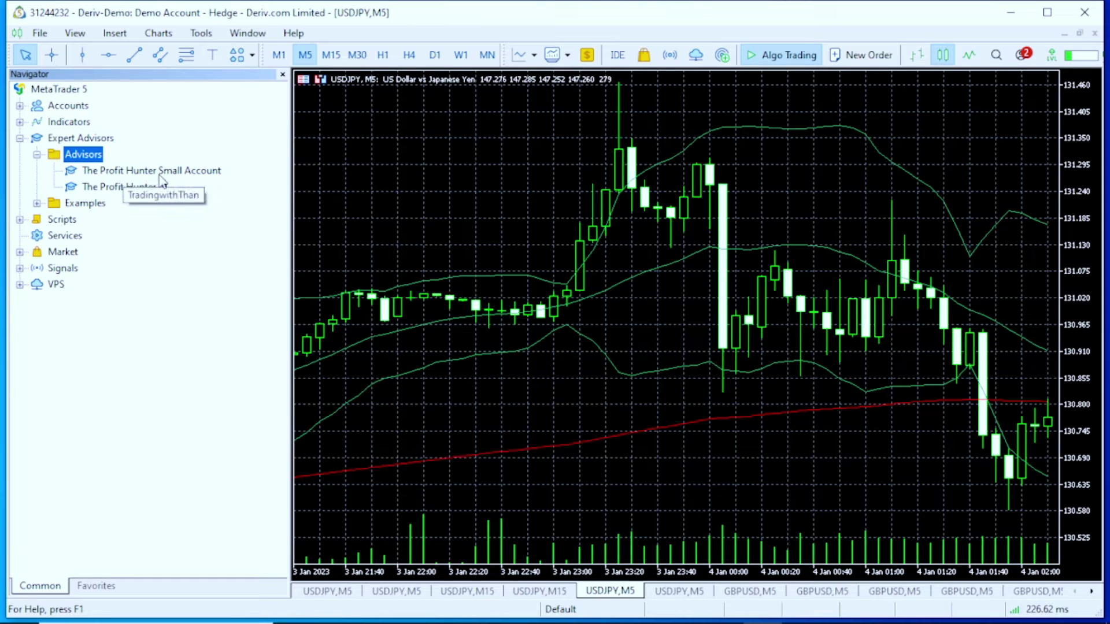
right_click(193, 184)
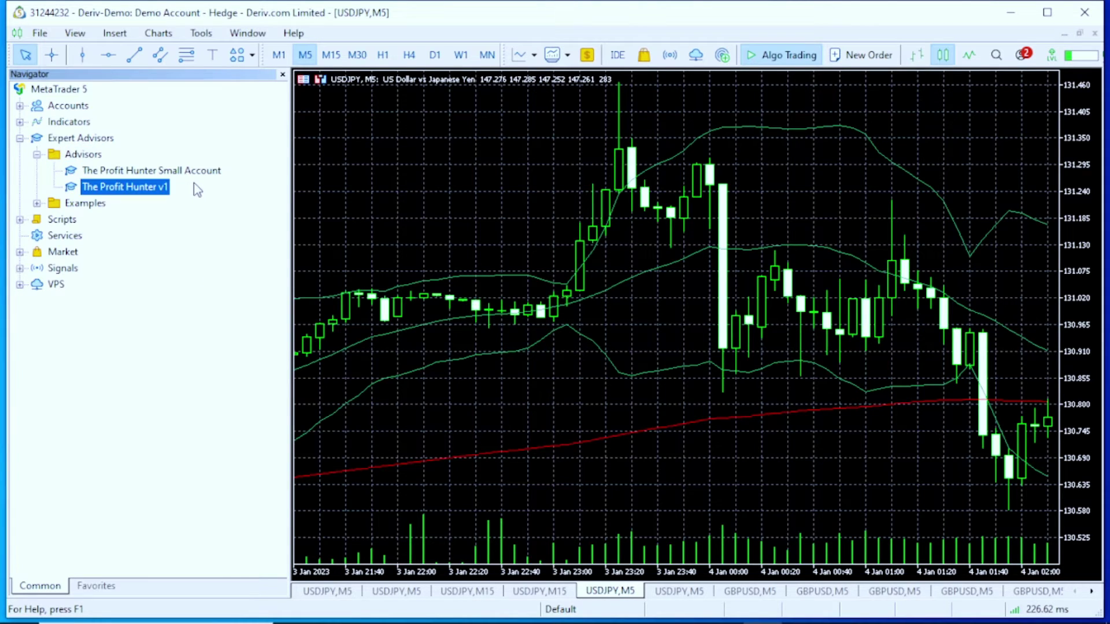
click(219, 280)
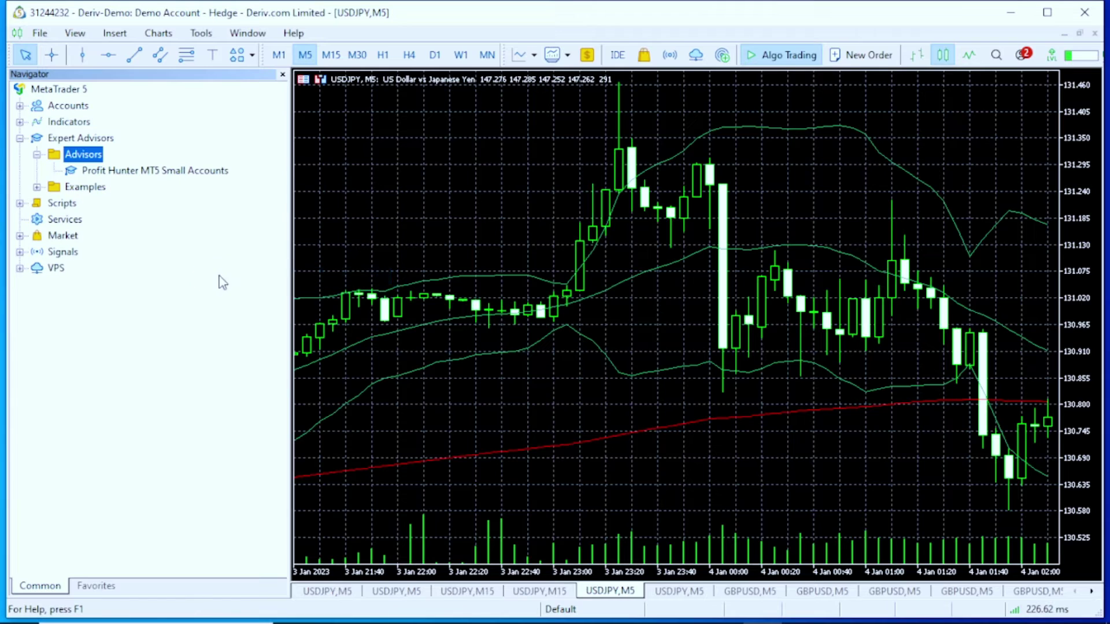
- Drag Profit Hunter MT5 Small Accounts onto the USDJPY M5 chart and allow modification of Signals settings
click(129, 172)
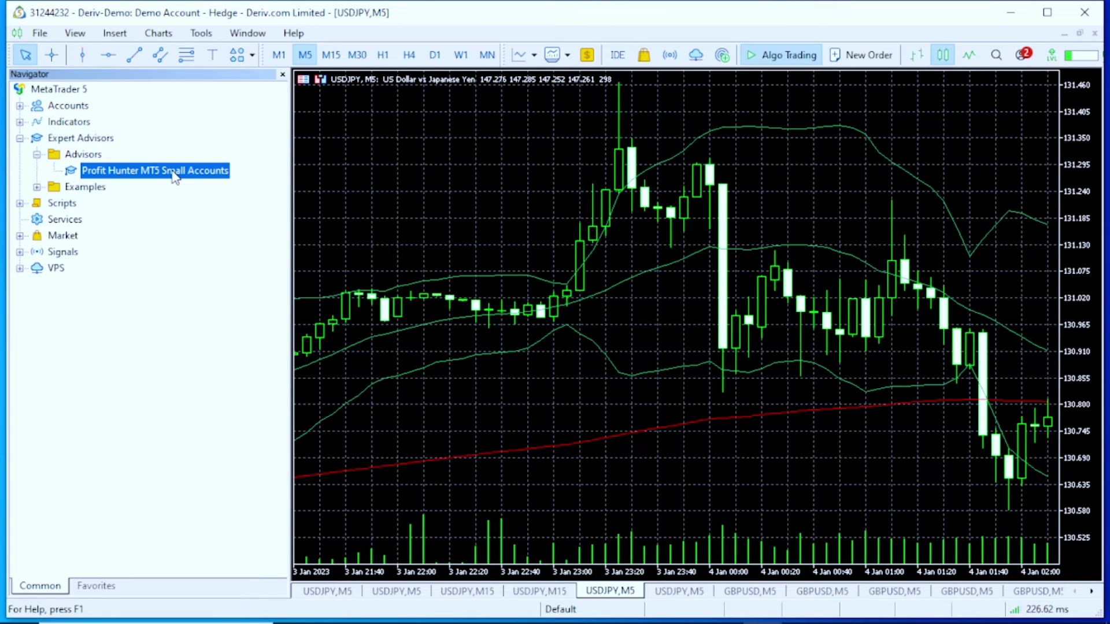
drag(126, 172, 482, 213)
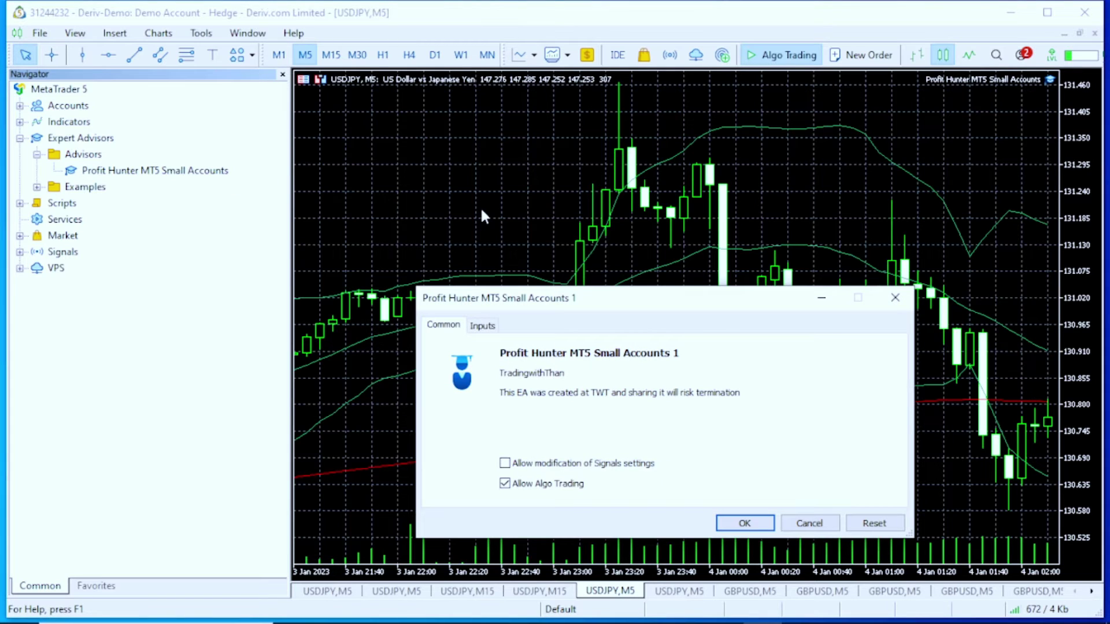
click(504, 464)
- In the Inputs tab, set Nearby_Hedge_pips to 20 and BB_distance_pips to 2
click(479, 329)
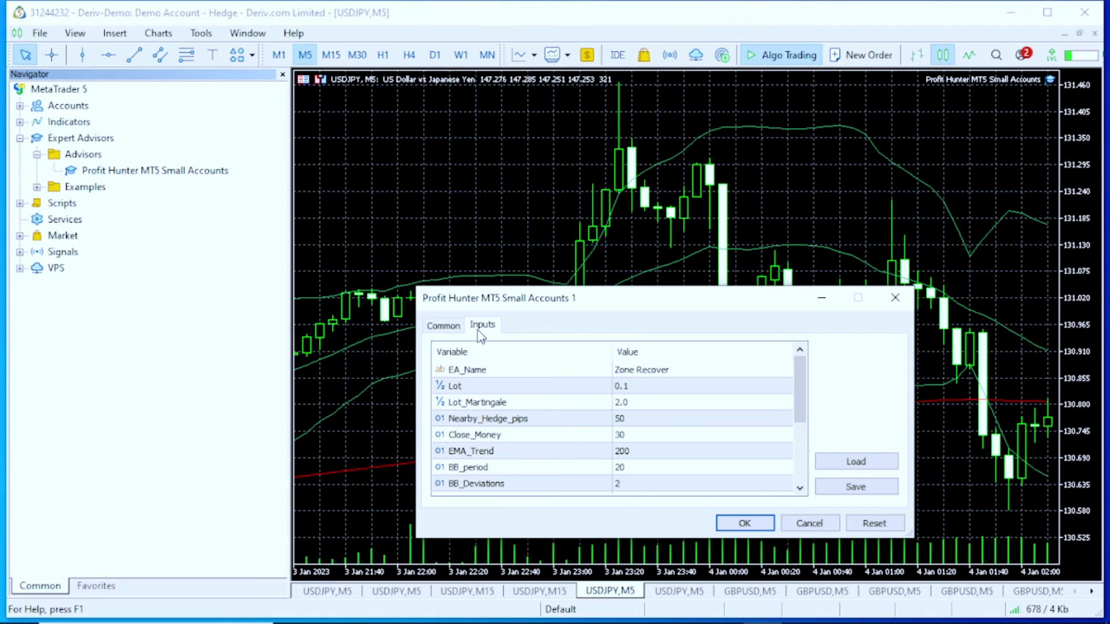
scroll(626, 433, down, 3)
scroll(630, 446, up, 3)
click(633, 419)
click(633, 418)
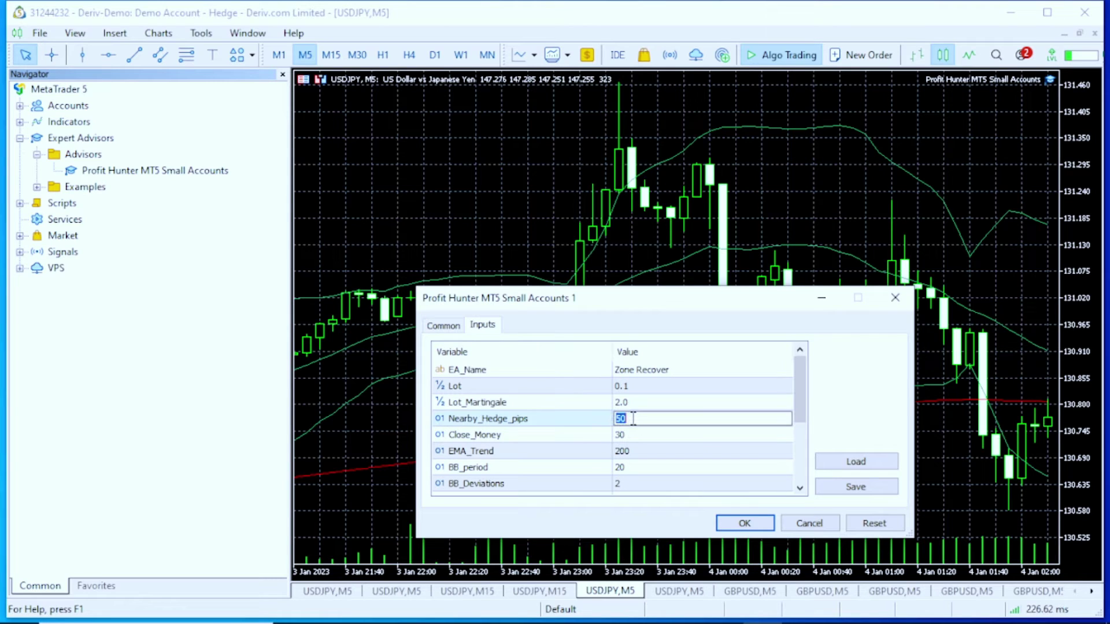
text(20)
scroll(636, 438, down, 1)
double_click(638, 451)
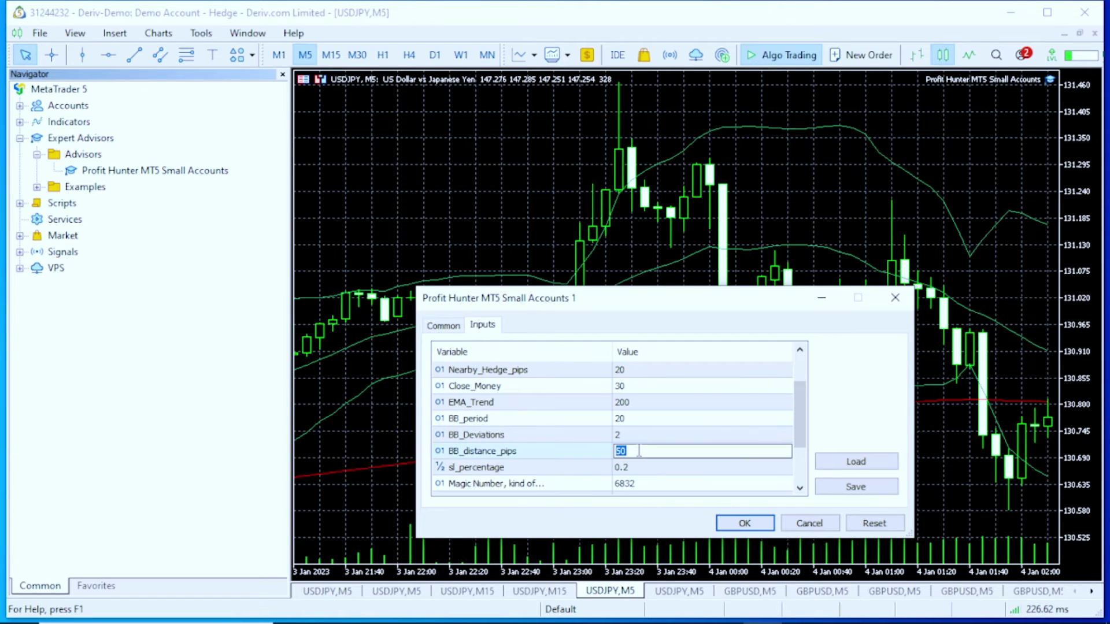
text(2)
- Change the Lot input to 0.01
scroll(664, 483, up, 1)
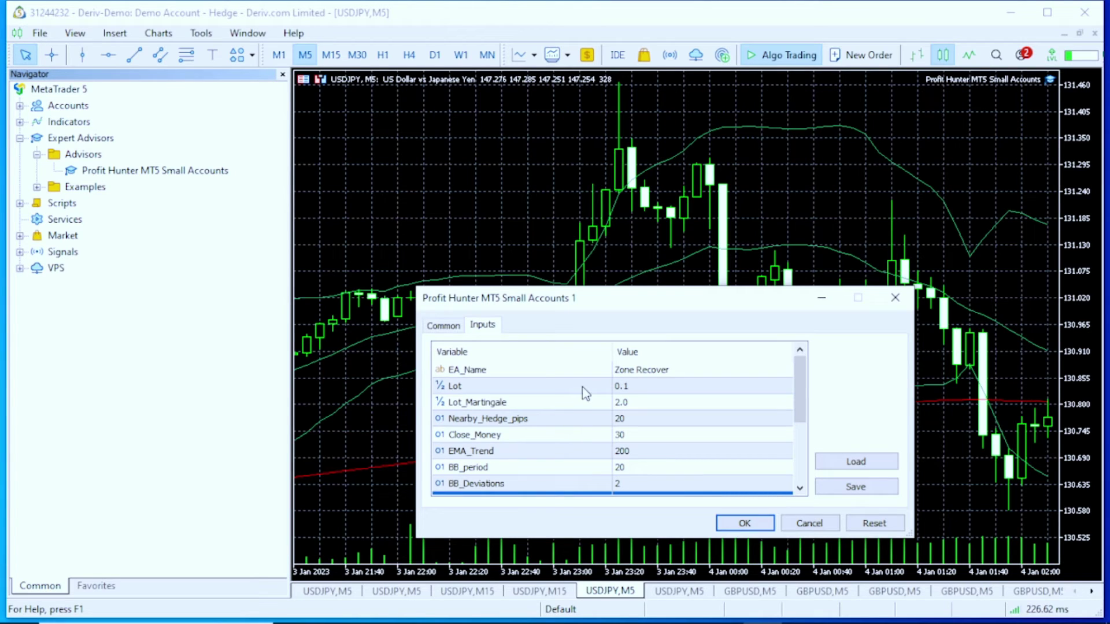
click(640, 387)
click(640, 386)
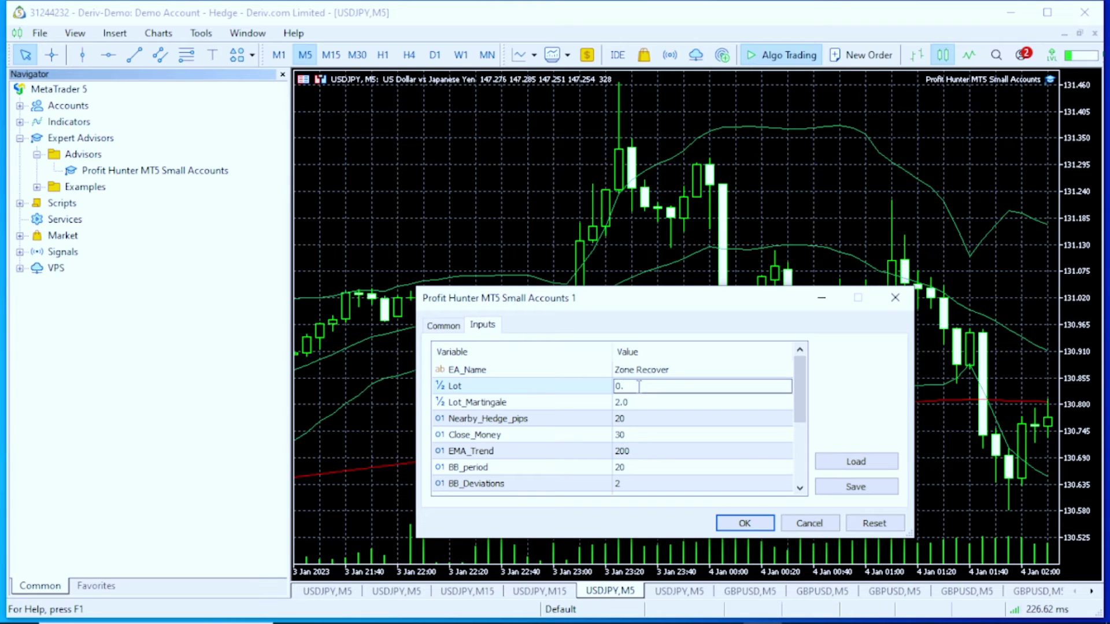
text(01)
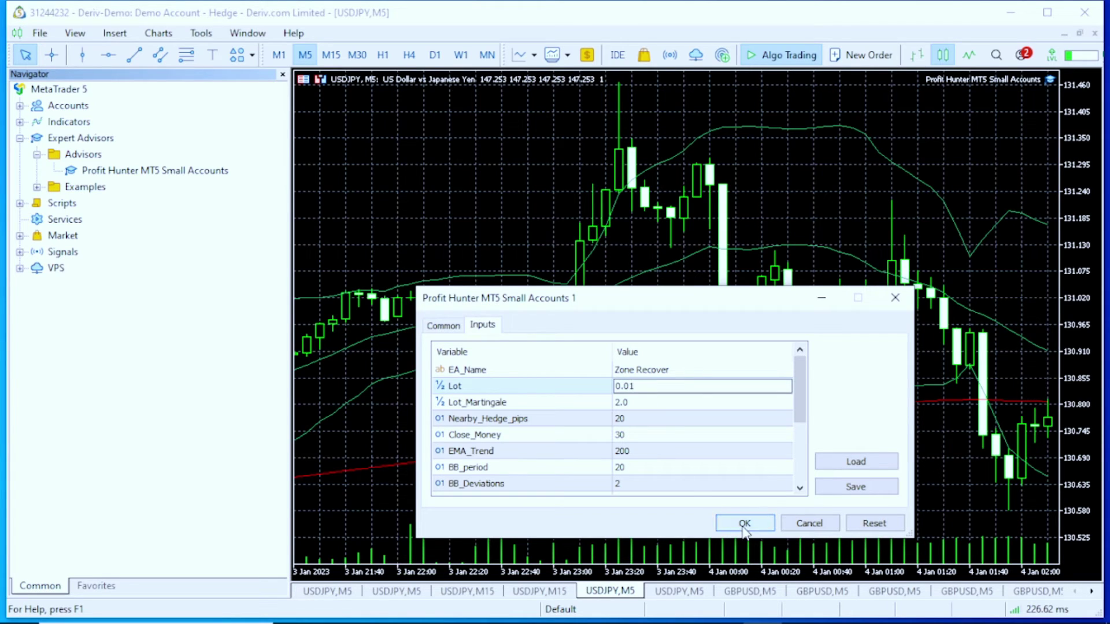
key(Return)
- Confirm the EA settings, maximize MetaTrader, and leave Algo Trading enabled (green) after toggling it
click(744, 528)
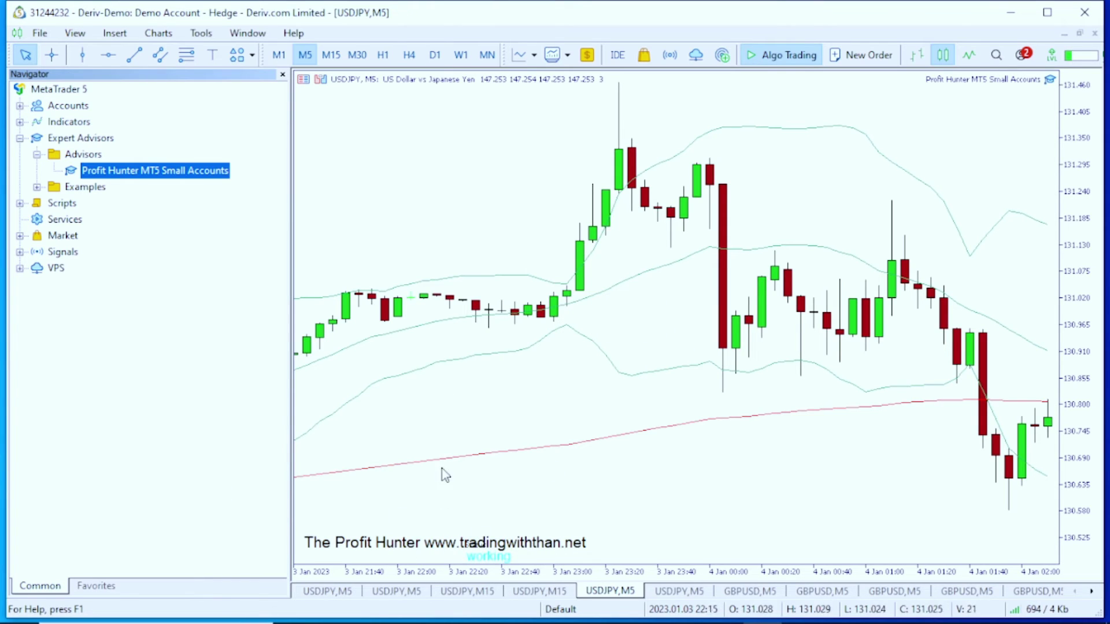
click(1048, 13)
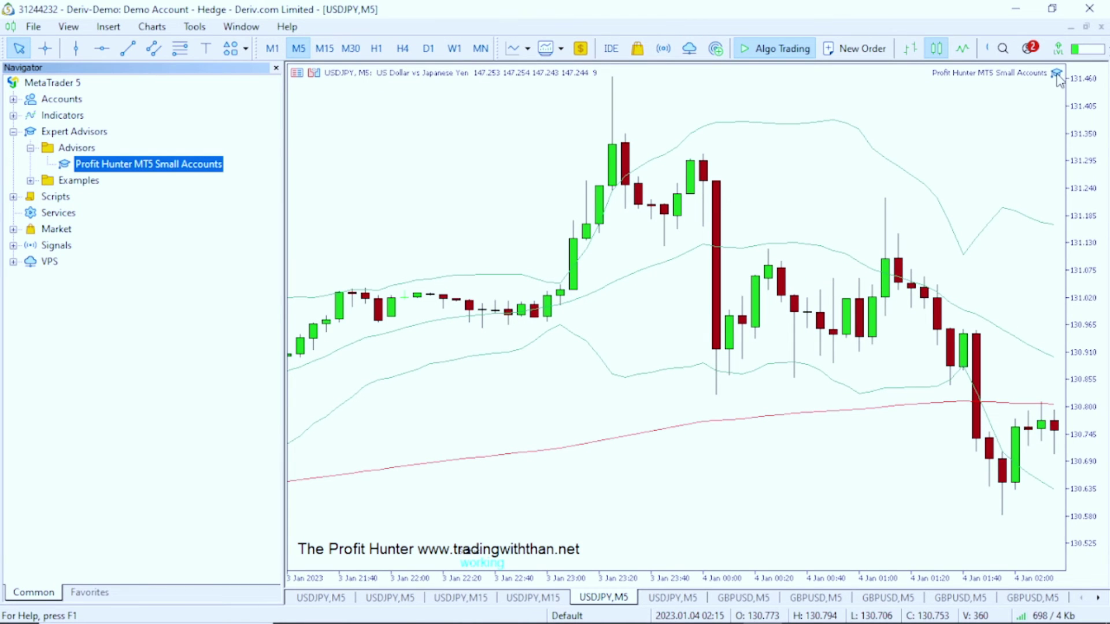
click(759, 50)
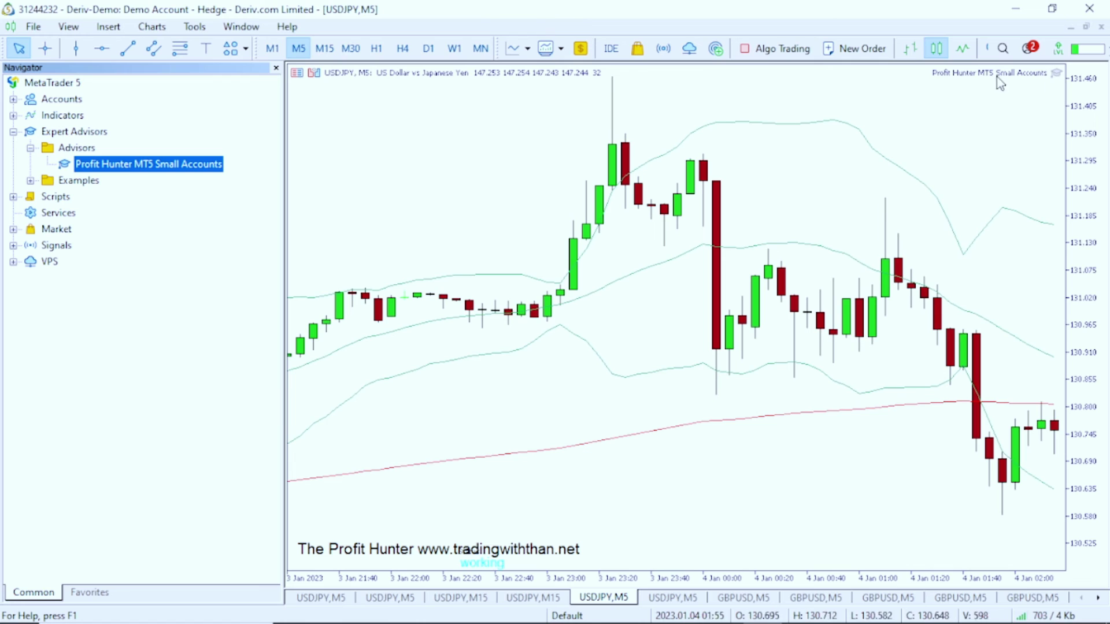
click(760, 49)
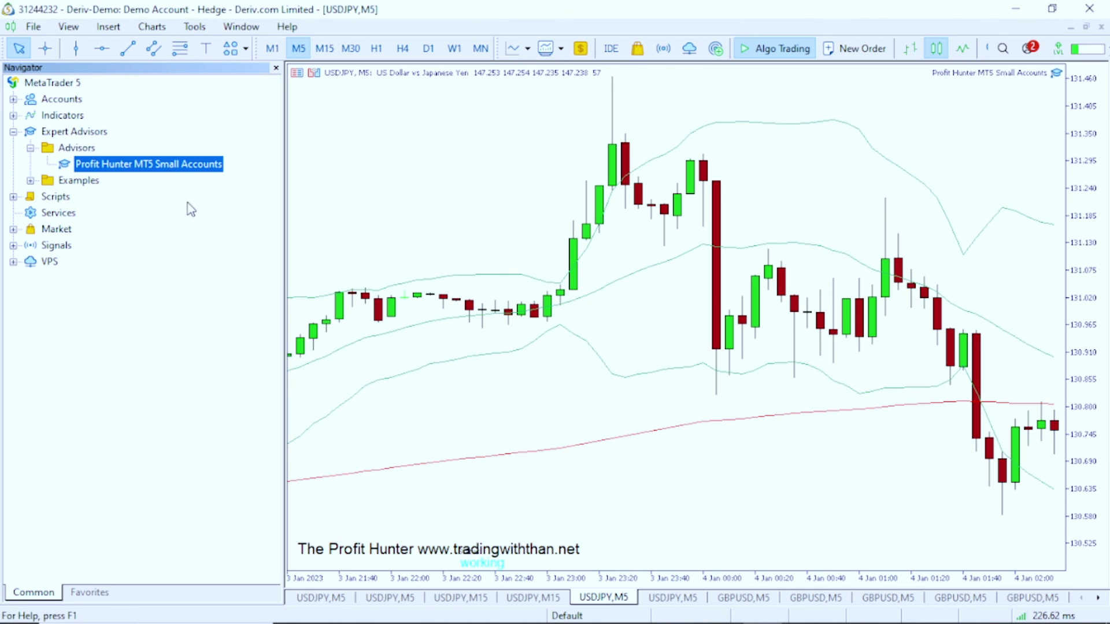
click(761, 44)
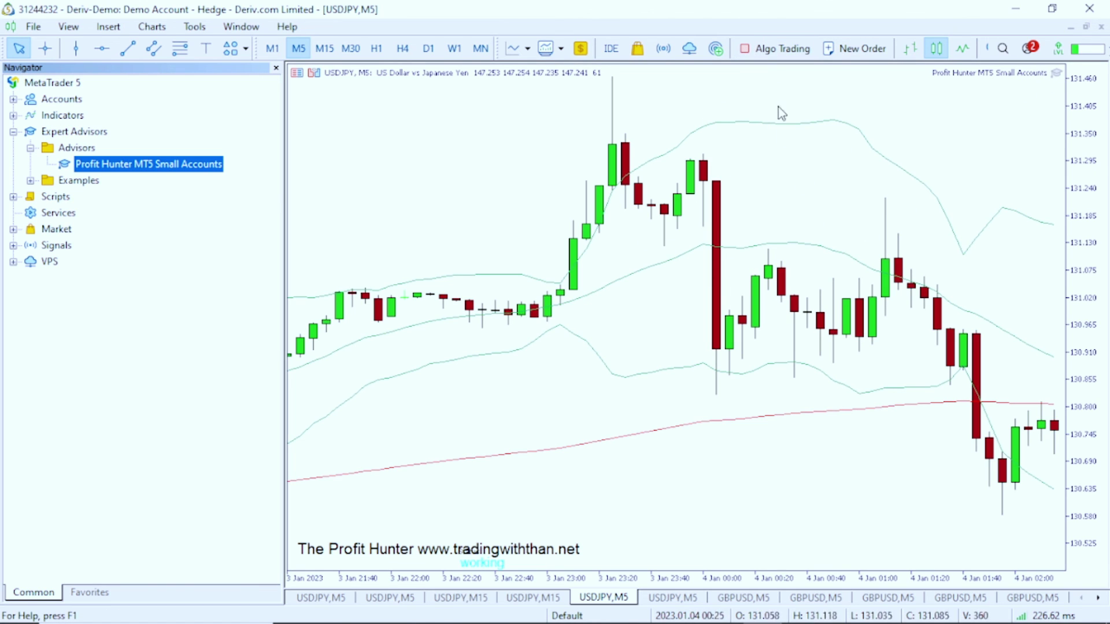
click(769, 49)
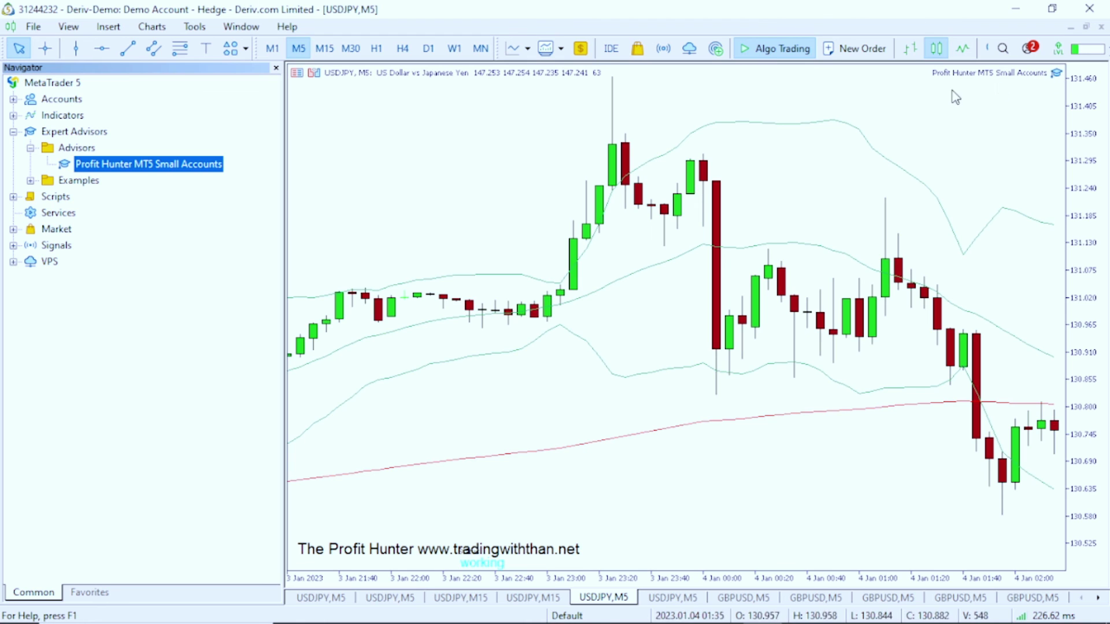